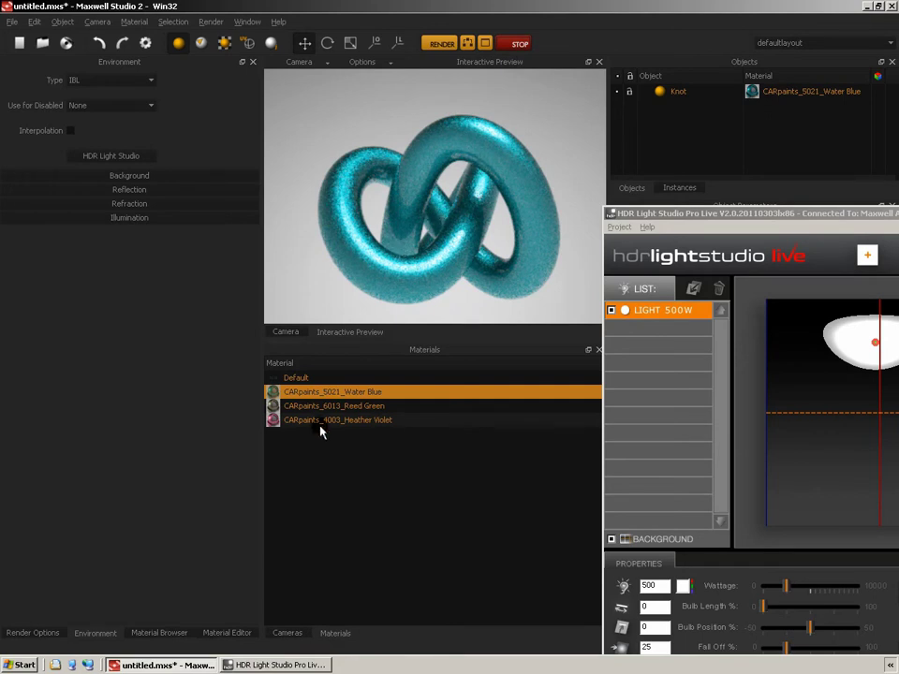
Assign the CARpaints_4003_Heather Violet material to the Knot object and disable the HDR background.
{"action": "left_click_drag", "start_coordinate": [318, 424], "coordinate": [786, 98]}
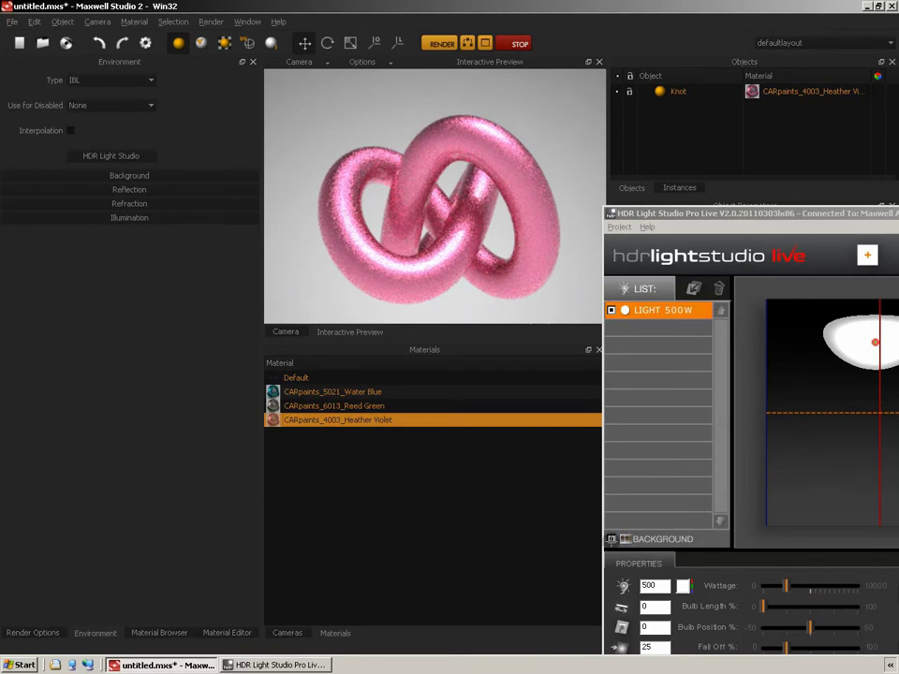
{"action": "left_click", "coordinate": [611, 538]}
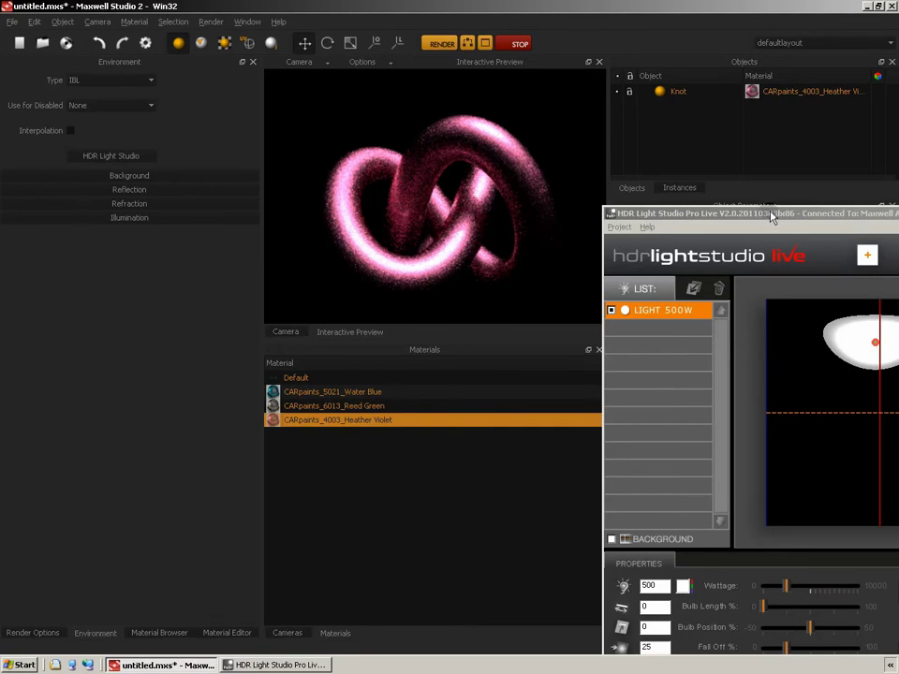
Assign the CARpaints_6013_Reed Green material to the Knot object.
{"action": "left_click_drag", "start_coordinate": [770, 217], "coordinate": [506, 20]}
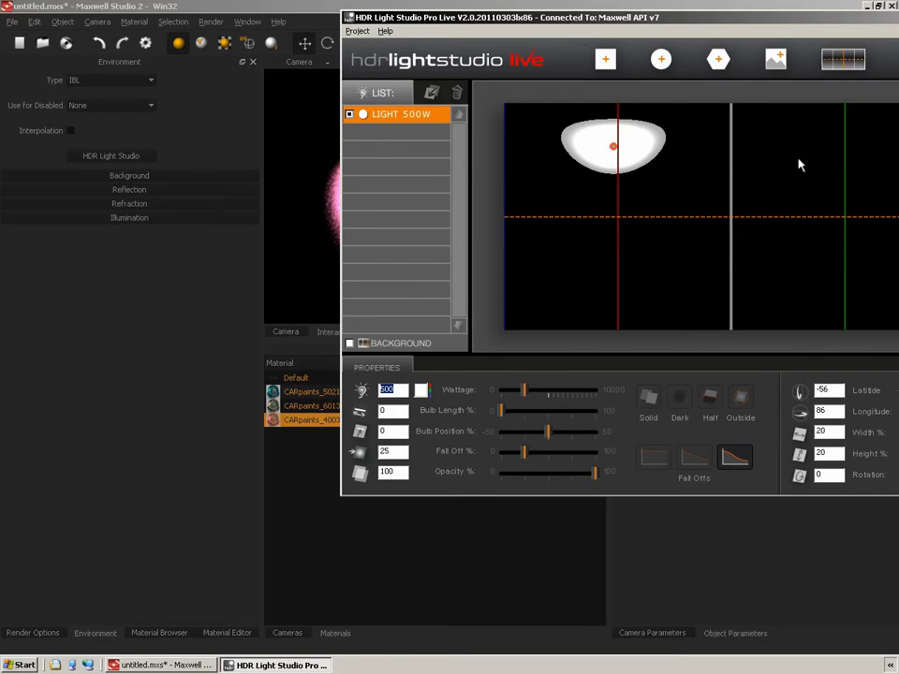
{"action": "left_click_drag", "start_coordinate": [440, 17], "coordinate": [676, 170]}
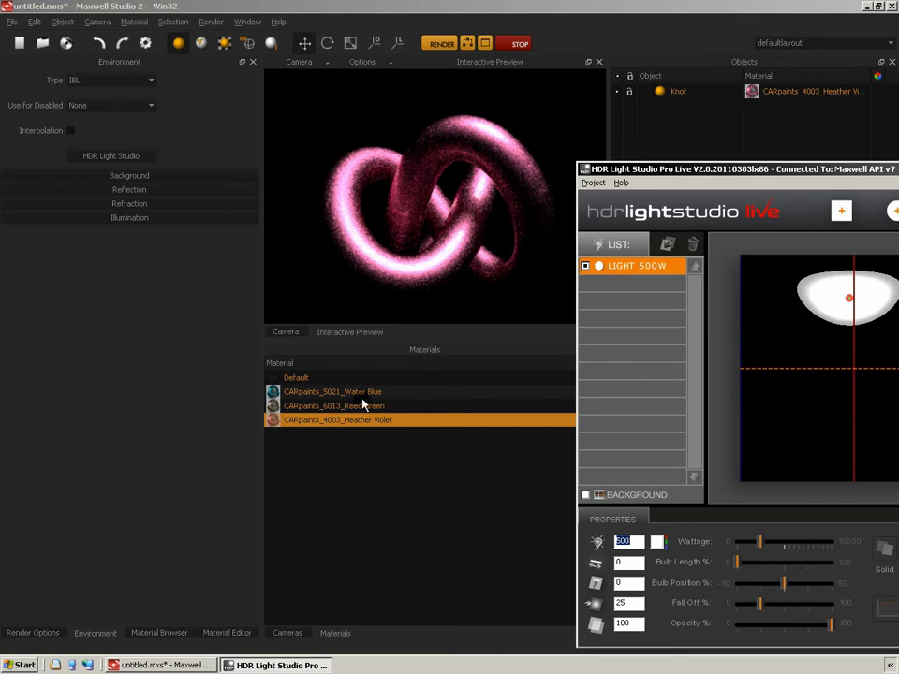
{"action": "left_click_drag", "start_coordinate": [353, 407], "coordinate": [780, 111]}
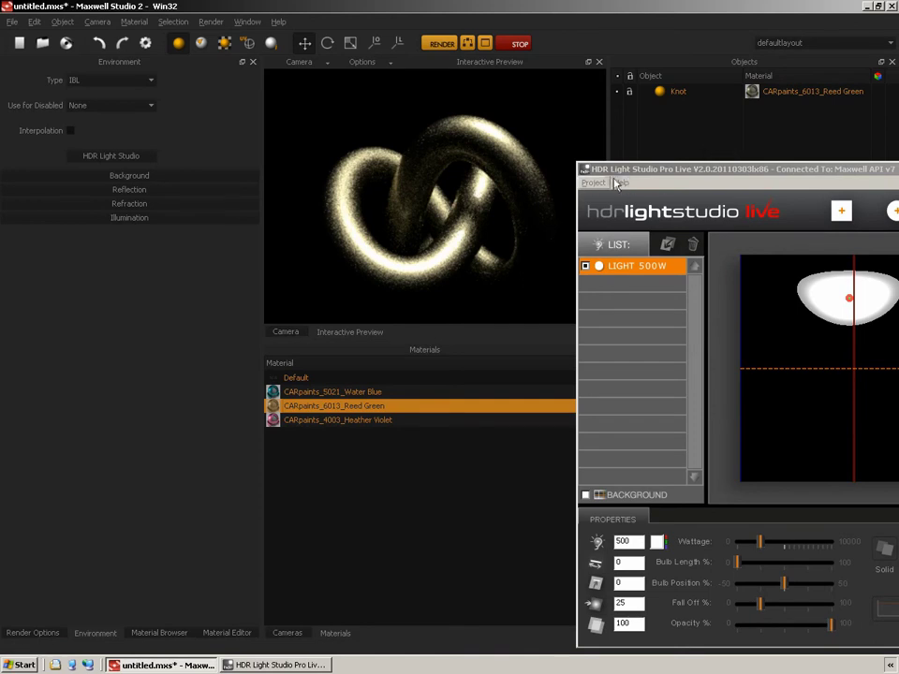
Load the environment workspace layout and show the interactive preview in place of the camera viewport.
{"action": "left_click", "coordinate": [249, 23]}
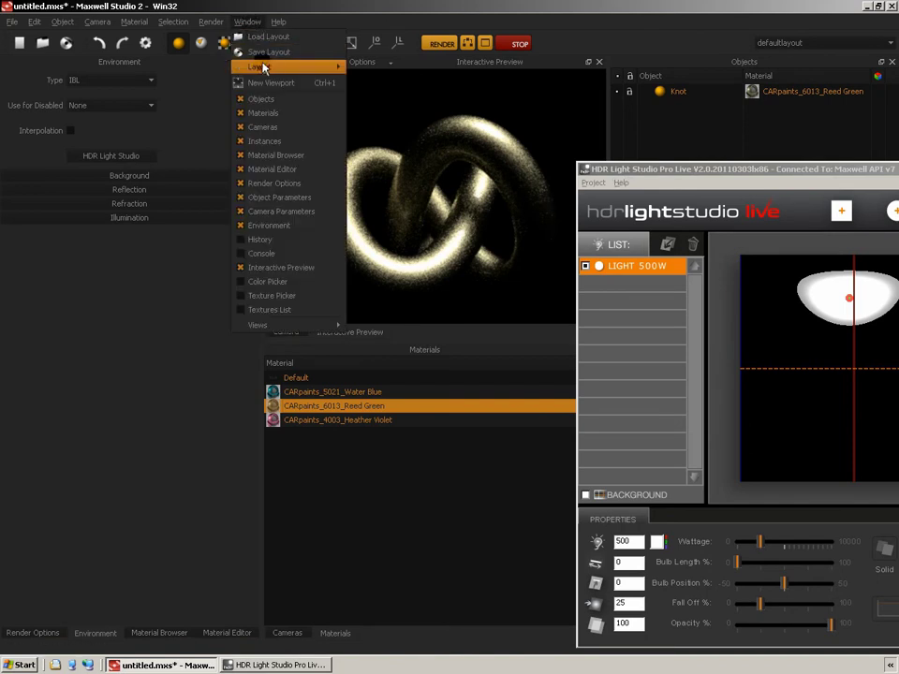
{"action": "mouse_move", "coordinate": [272, 67]}
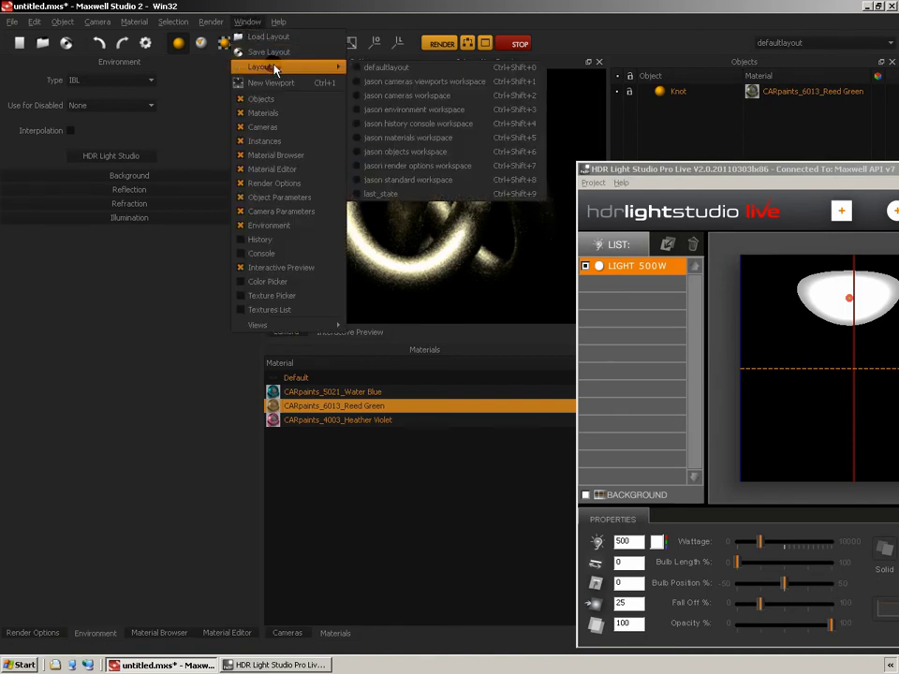
{"action": "left_click", "coordinate": [415, 111]}
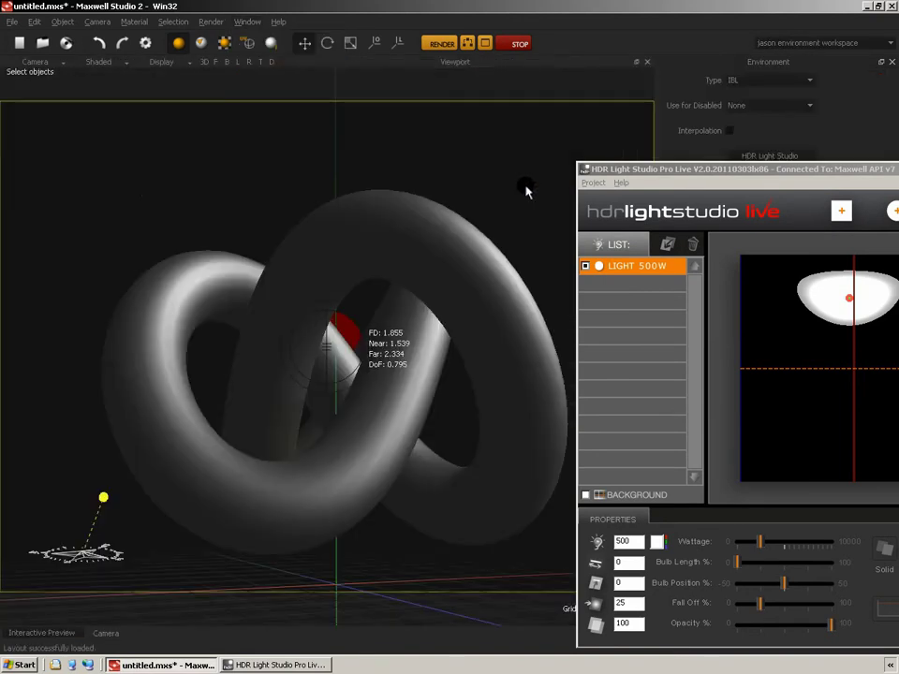
{"action": "left_click", "coordinate": [69, 640]}
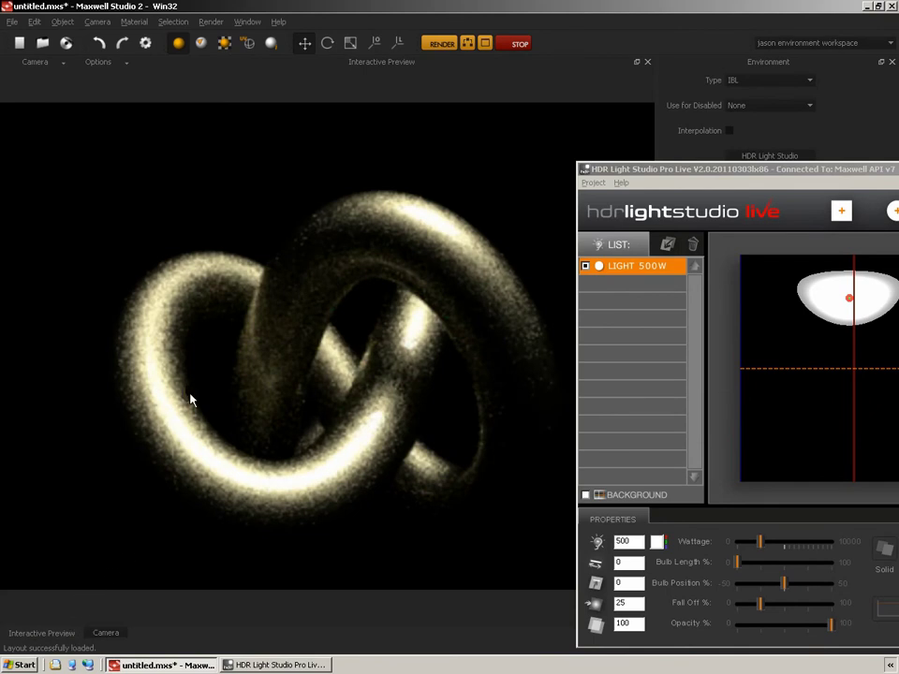
Narrow the interactive preview to widen the Environment area, and place the HDR Light Studio window beside the rendered knot.
{"action": "left_click", "coordinate": [718, 174]}
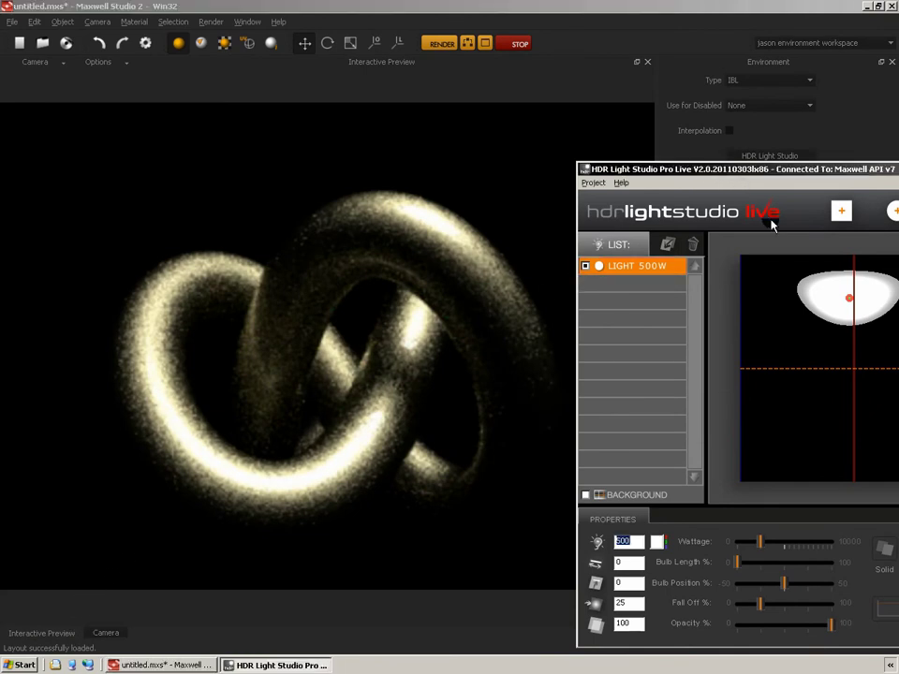
{"action": "left_click_drag", "start_coordinate": [712, 173], "coordinate": [834, 327]}
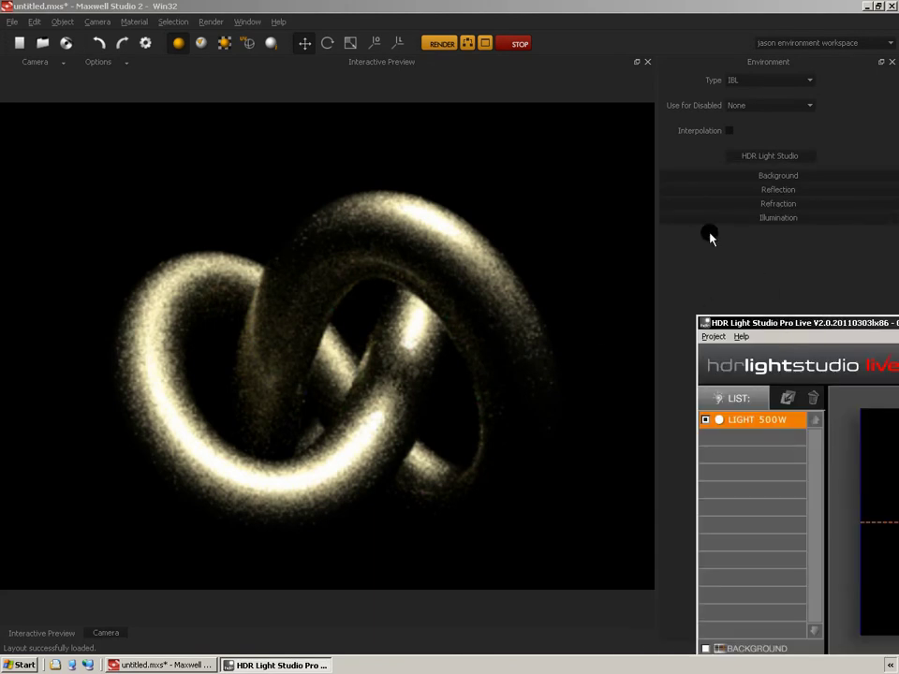
{"action": "left_click_drag", "start_coordinate": [658, 192], "coordinate": [480, 180]}
{"action": "left_click_drag", "start_coordinate": [773, 320], "coordinate": [555, 76]}
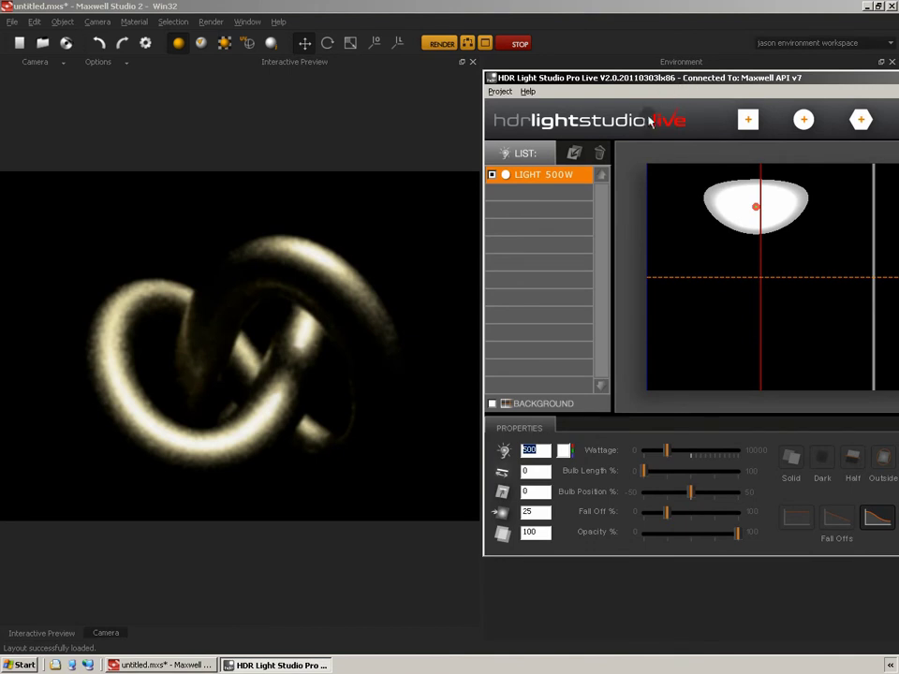
{"action": "left_click_drag", "start_coordinate": [653, 126], "coordinate": [604, 166]}
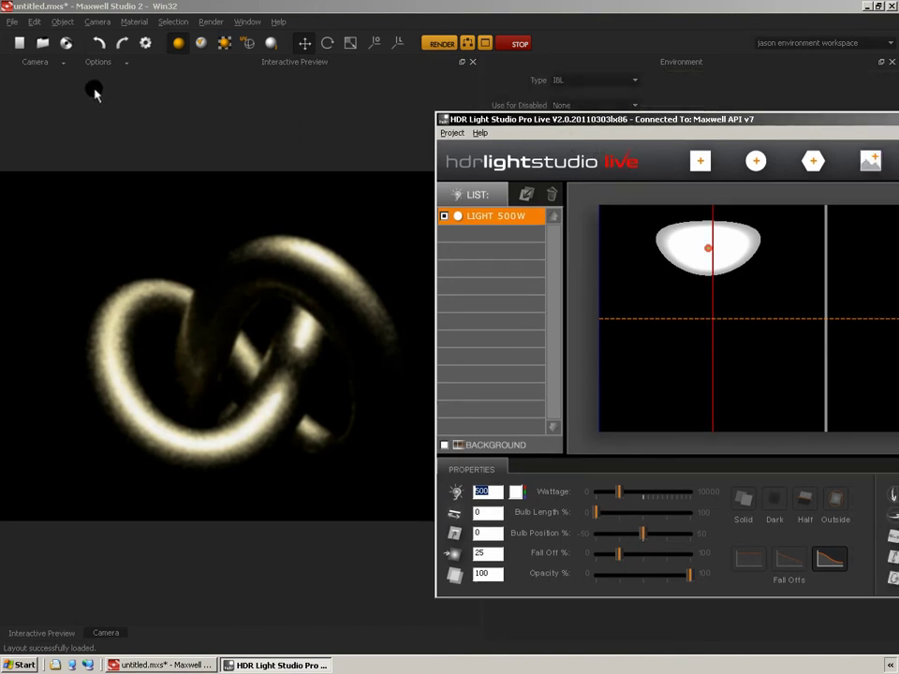
Set the interactive preview's sampling level to 9 and its quality to 6.
{"action": "left_click", "coordinate": [118, 64]}
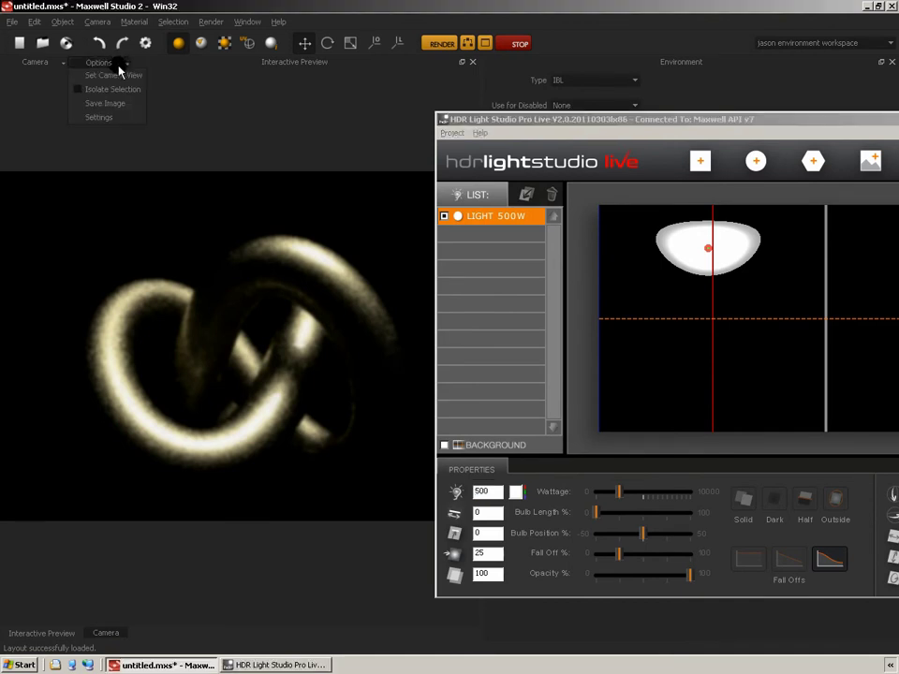
{"action": "left_click", "coordinate": [106, 119]}
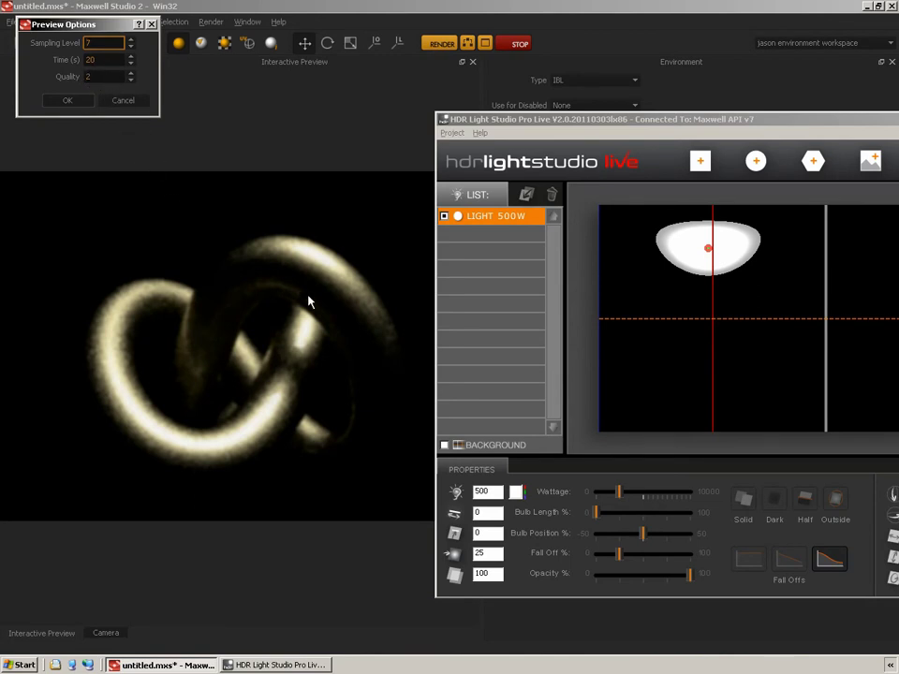
{"action": "left_click", "coordinate": [129, 79]}
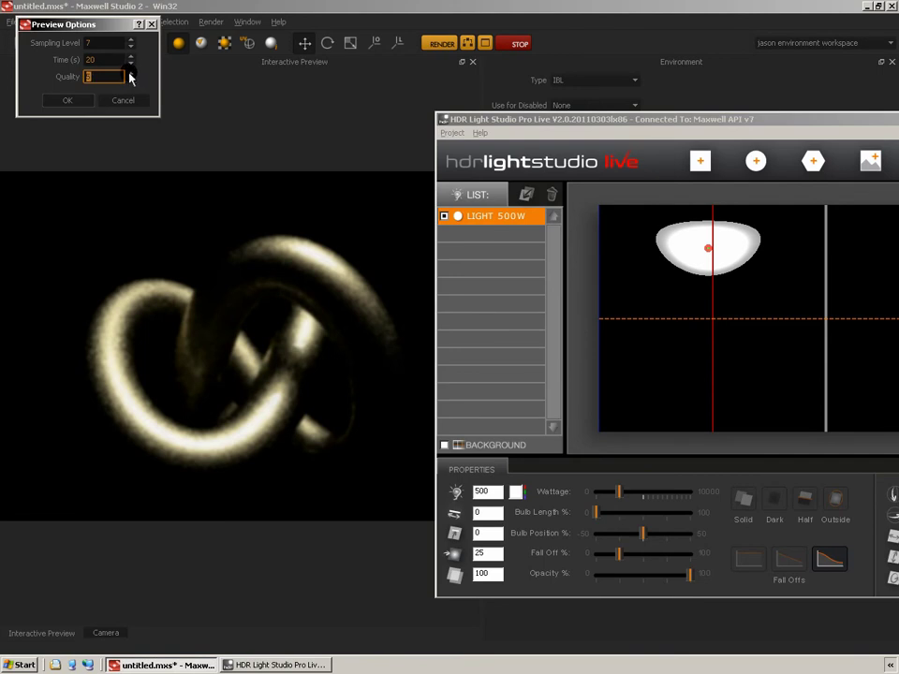
{"action": "left_click", "coordinate": [130, 46]}
{"action": "left_click", "coordinate": [131, 43]}
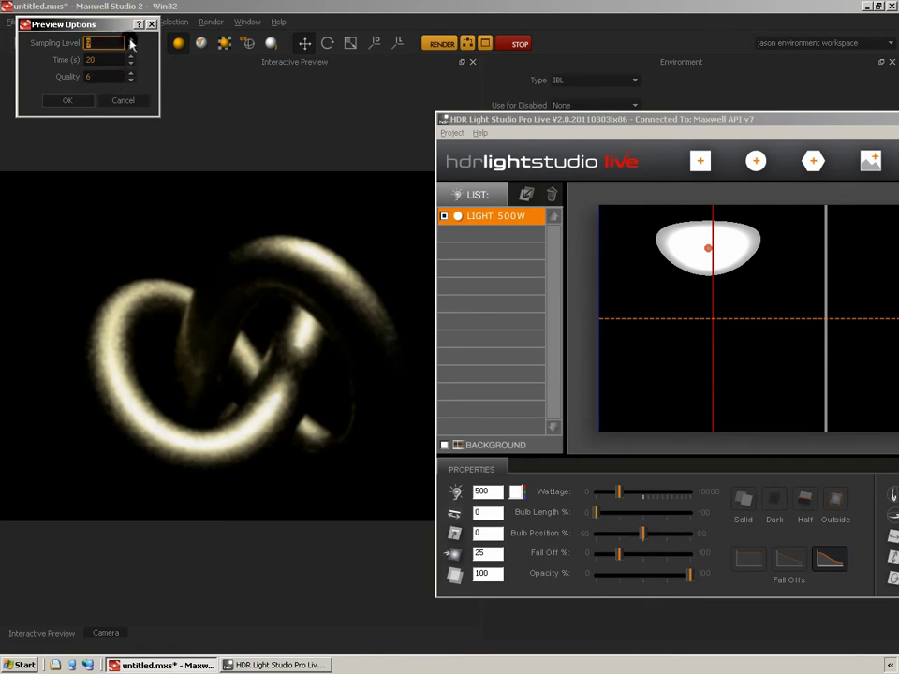
{"action": "left_click", "coordinate": [70, 100]}
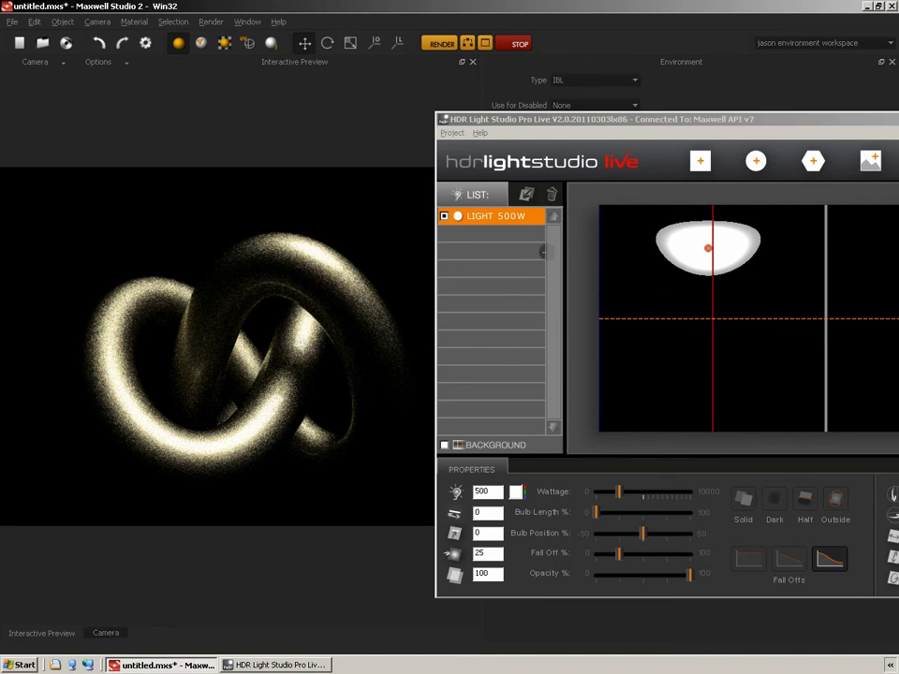
Bring the whole HDR Light Studio window into view and switch the light map's overlay to the cube-face guides.
{"action": "left_click", "coordinate": [730, 120]}
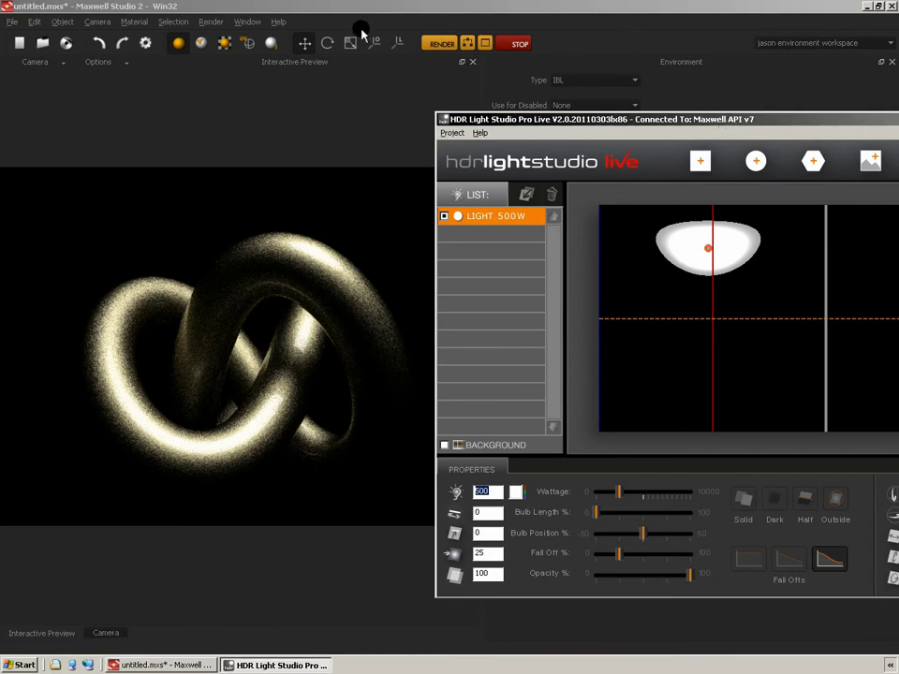
{"action": "left_click_drag", "start_coordinate": [618, 118], "coordinate": [249, 31]}
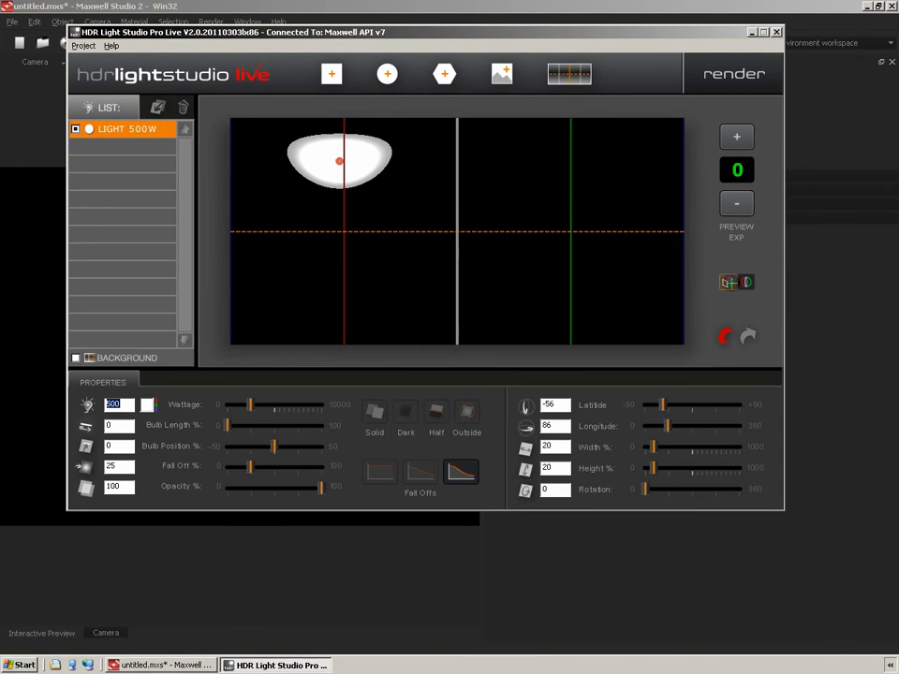
{"action": "left_click", "coordinate": [727, 281]}
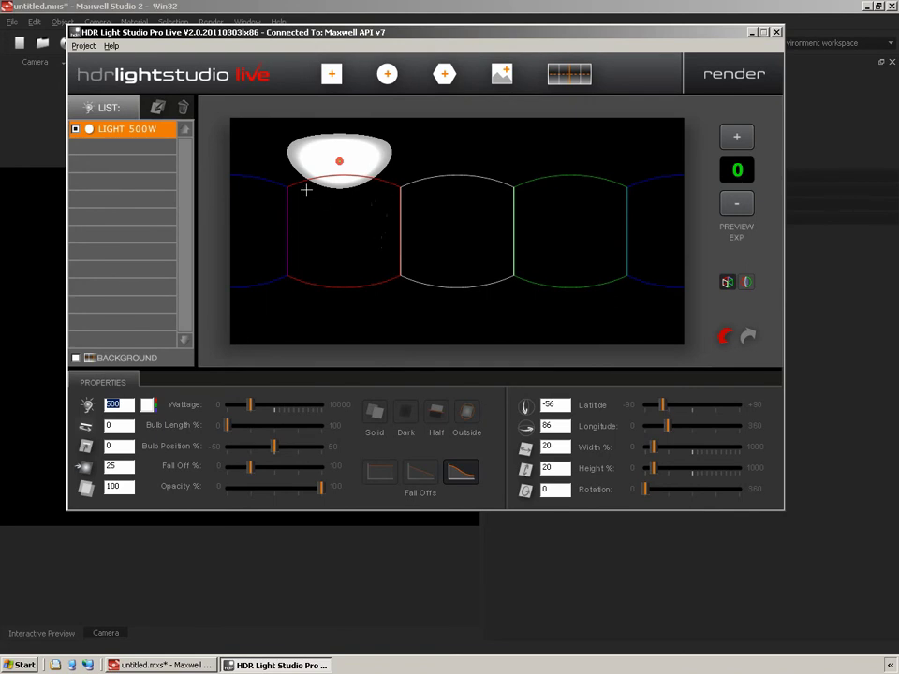
Add a rectangular light near the centre of the light map and set its width and height to 50%.
{"action": "left_click", "coordinate": [332, 73]}
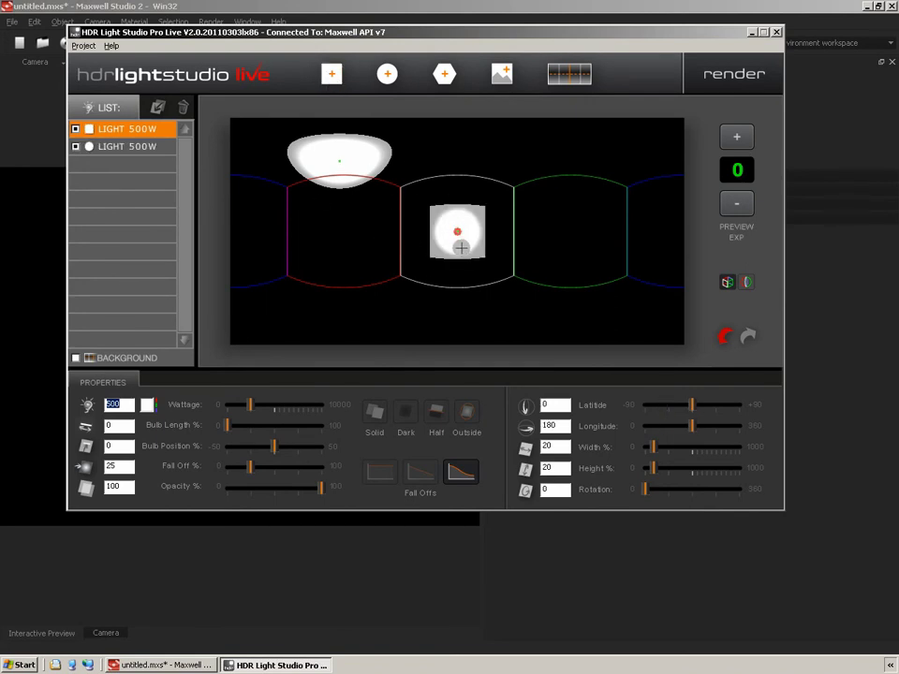
{"action": "mouse_move", "coordinate": [460, 233]}
{"action": "left_mouse_down"}
{"action": "mouse_move", "coordinate": [444, 228]}
{"action": "mouse_move", "coordinate": [458, 231]}
{"action": "left_mouse_up"}
{"action": "double_click", "coordinate": [545, 446]}
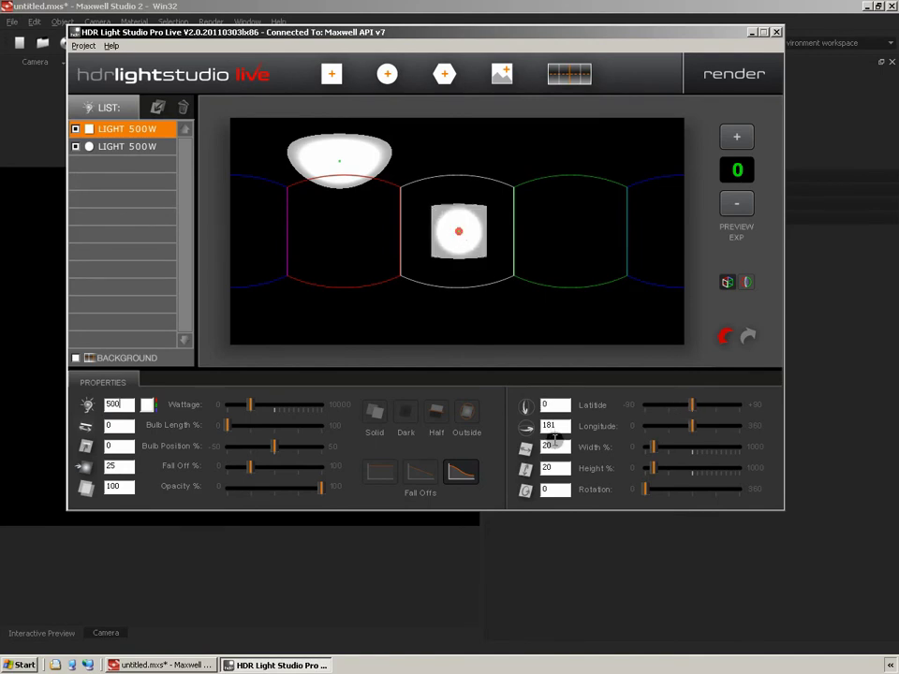
{"action": "type", "text": "50"}
{"action": "key", "text": "Tab"}
{"action": "type", "text": "50"}
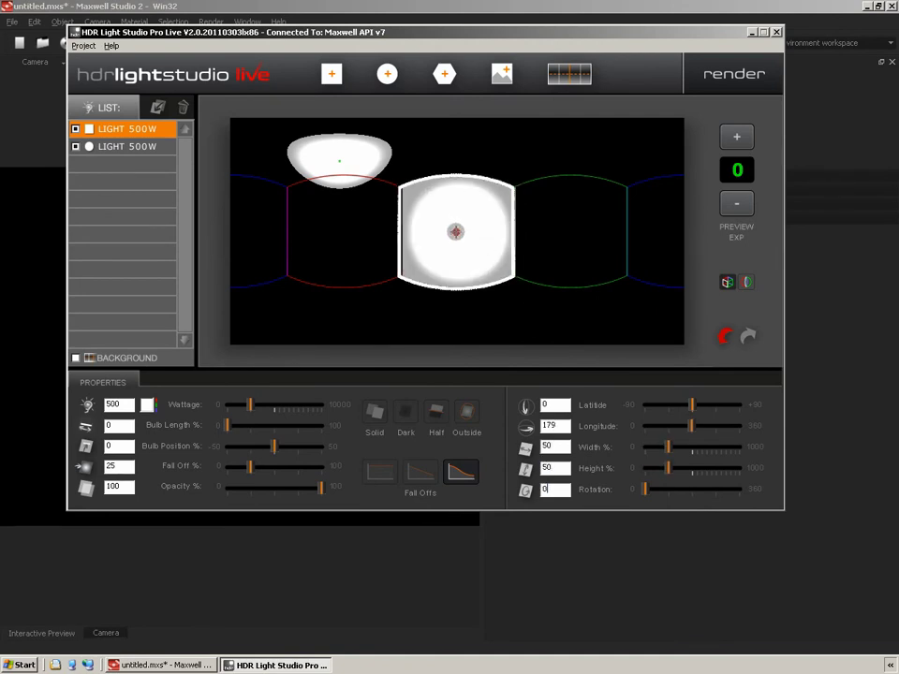
Move the rectangular light to the map's lower edge at latitude 90 and switch the overlay to the straight axis guides.
{"action": "left_click_drag", "start_coordinate": [457, 228], "coordinate": [460, 346]}
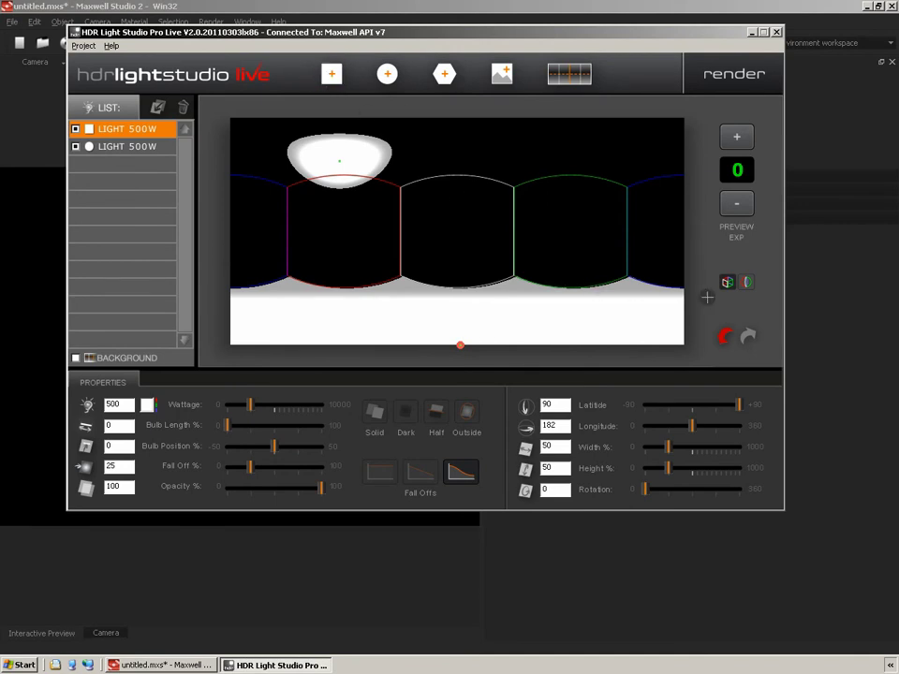
{"action": "left_click", "coordinate": [746, 281]}
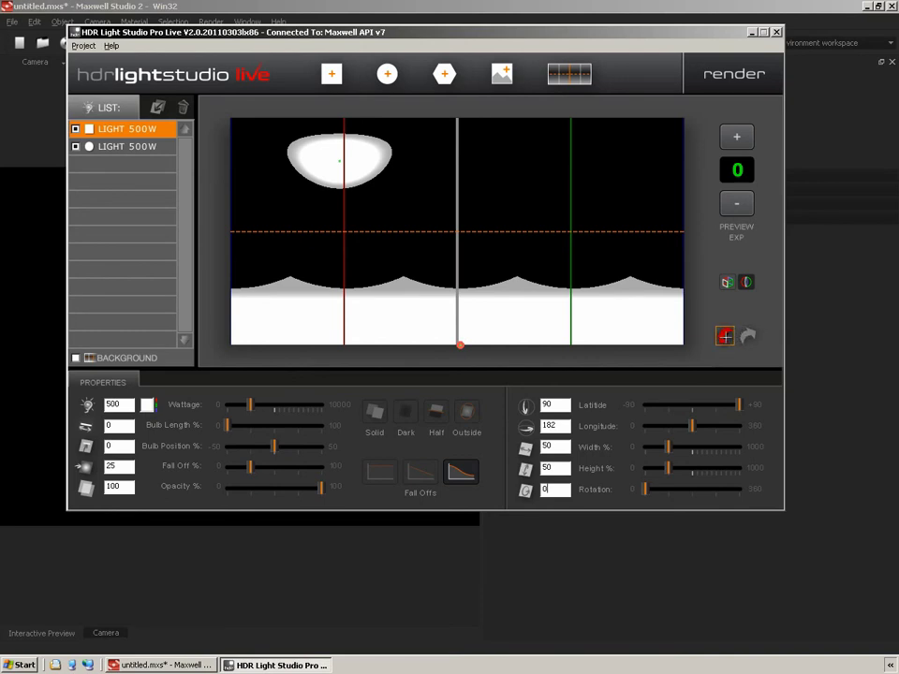
Undo and redo the last change to the rectangular light, and uncover the interactive preview to check its lighting.
{"action": "left_click", "coordinate": [726, 335]}
{"action": "left_click", "coordinate": [748, 335]}
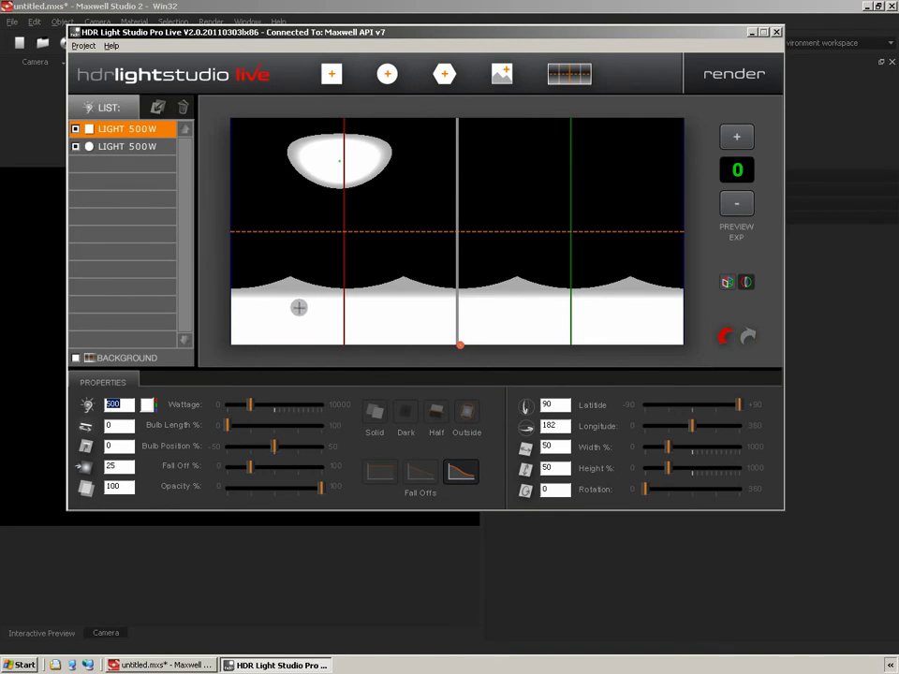
{"action": "left_click_drag", "start_coordinate": [324, 31], "coordinate": [554, 45]}
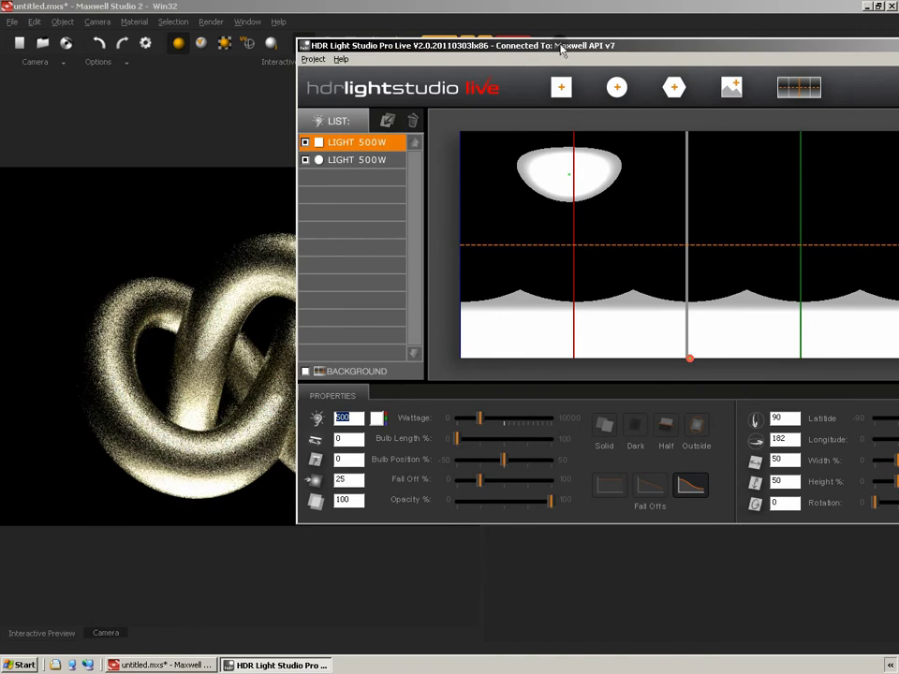
{"action": "left_click_drag", "start_coordinate": [641, 45], "coordinate": [548, 50]}
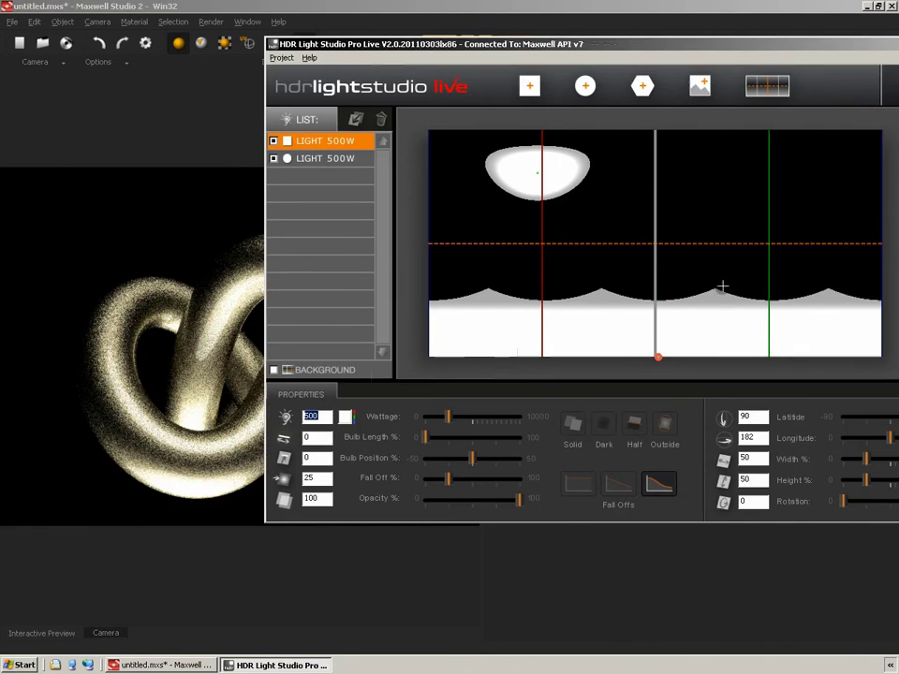
Move the rectangular light onto the green guide at about latitude -1, longitude 269, and uncover the preview.
{"action": "left_click_drag", "start_coordinate": [732, 42], "coordinate": [650, 20]}
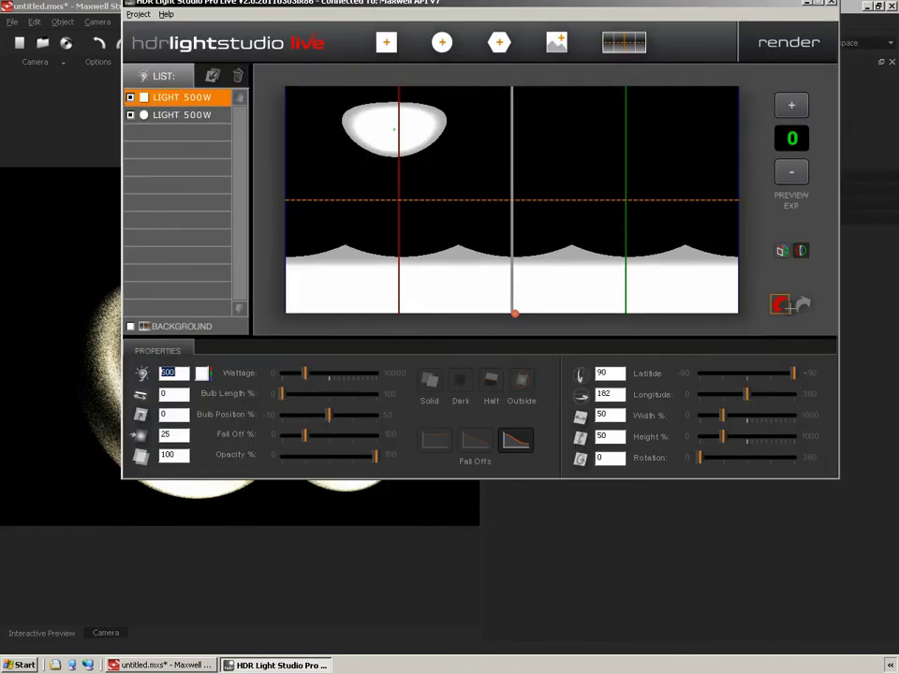
{"action": "left_click", "coordinate": [575, 217]}
{"action": "left_click_drag", "start_coordinate": [515, 21], "coordinate": [646, 47]}
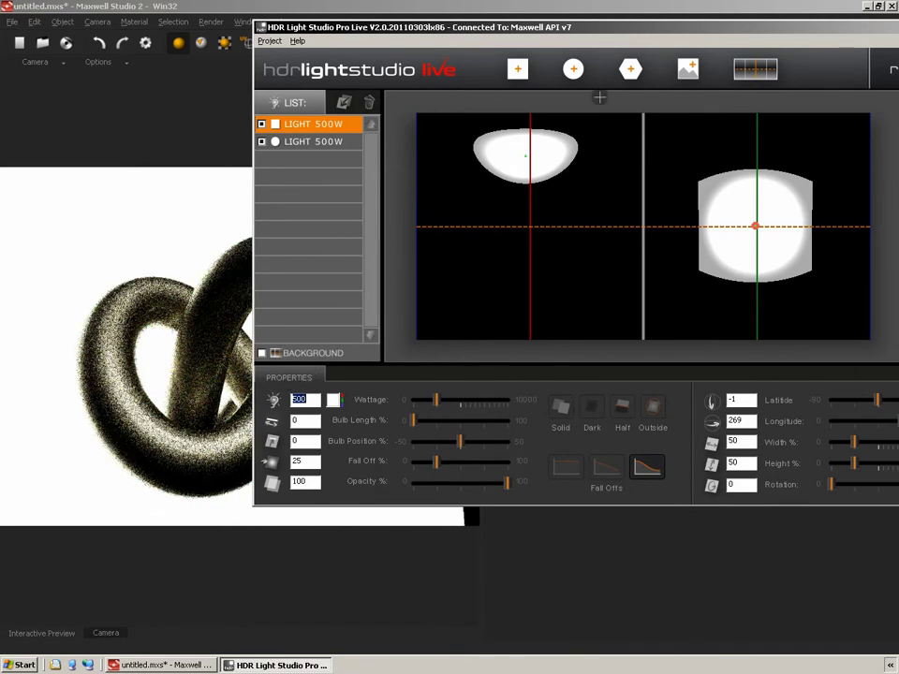
Delete the rectangular light from the light list.
{"action": "left_click_drag", "start_coordinate": [497, 25], "coordinate": [312, 43]}
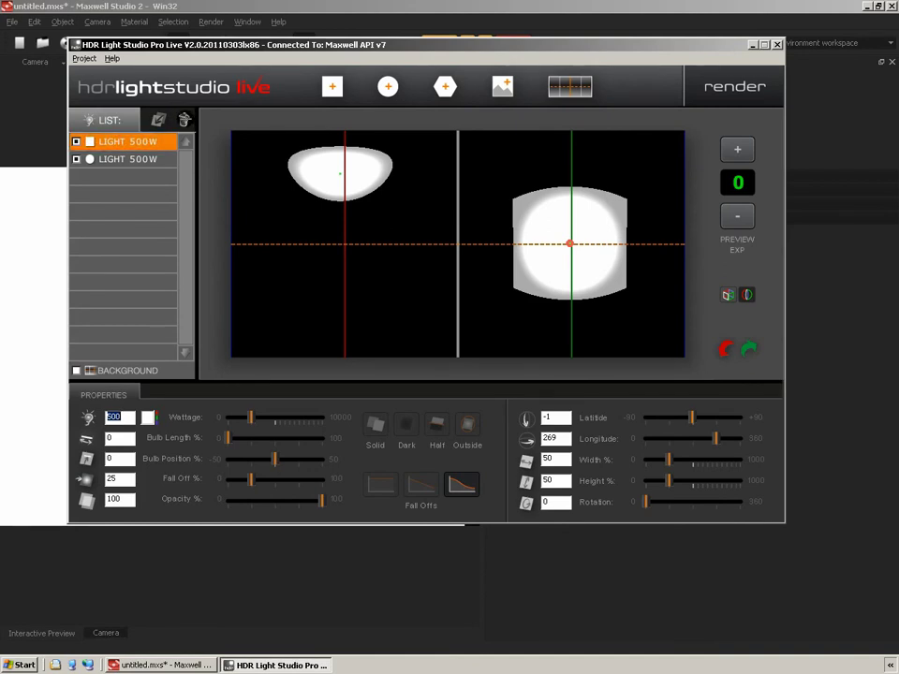
{"action": "left_click", "coordinate": [184, 120]}
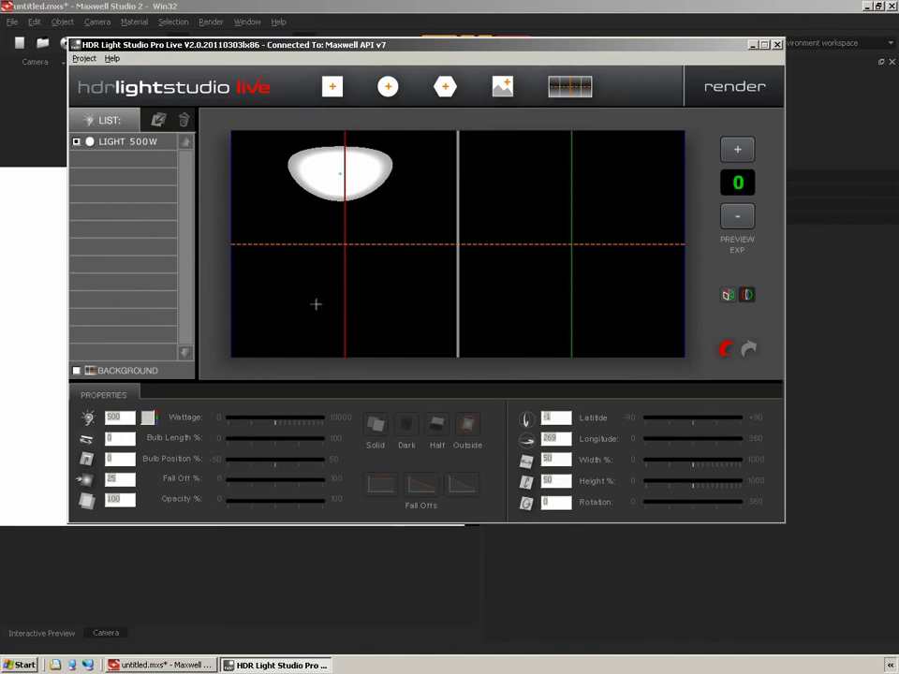
Move the round 500 W light to where the red guide crosses the horizon, at latitude 0, longitude 90.
{"action": "left_click", "coordinate": [126, 141]}
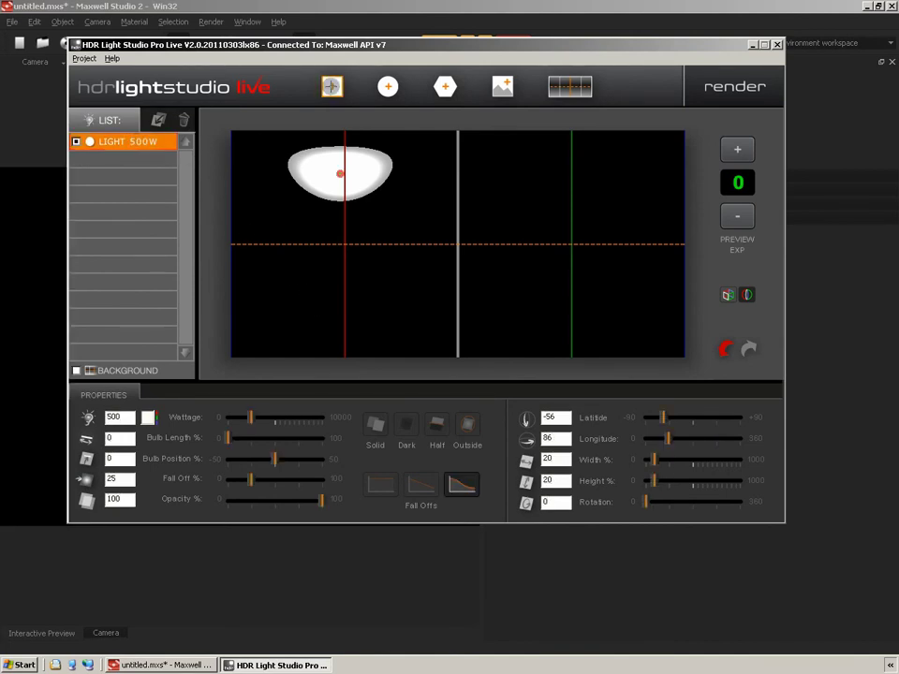
{"action": "left_click_drag", "start_coordinate": [435, 48], "coordinate": [508, 53]}
{"action": "mouse_move", "coordinate": [410, 176]}
{"action": "left_mouse_down"}
{"action": "mouse_move", "coordinate": [453, 264]}
{"action": "mouse_move", "coordinate": [520, 242]}
{"action": "mouse_move", "coordinate": [530, 249]}
{"action": "mouse_move", "coordinate": [417, 247]}
{"action": "left_mouse_up"}
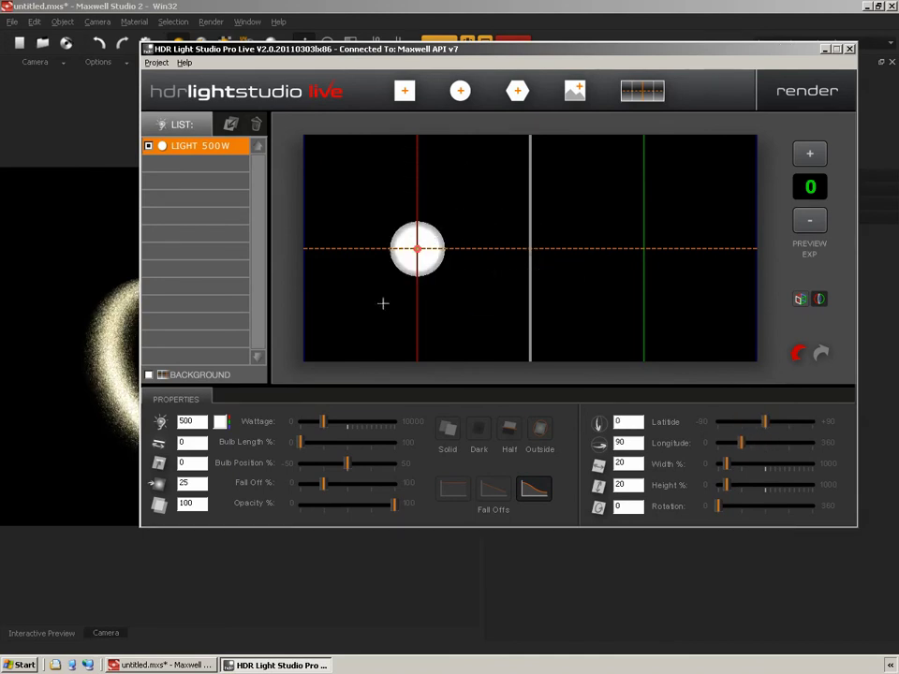
Uncover the interactive preview, duplicate the round 500 W light, and place the copy at about latitude -62, longitude 180.
{"action": "left_click_drag", "start_coordinate": [351, 47], "coordinate": [568, 66]}
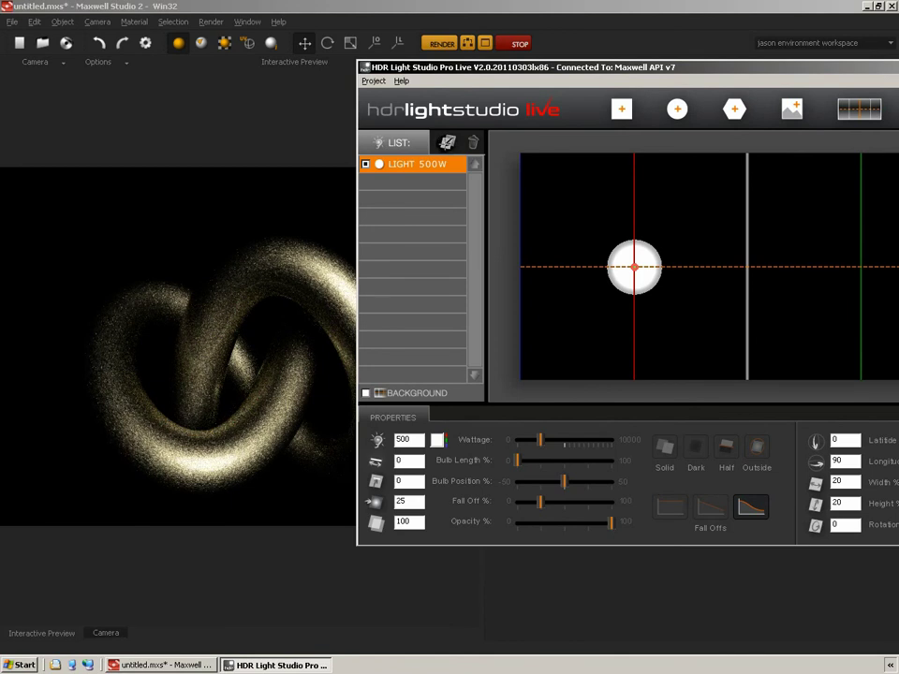
{"action": "left_click", "coordinate": [447, 142]}
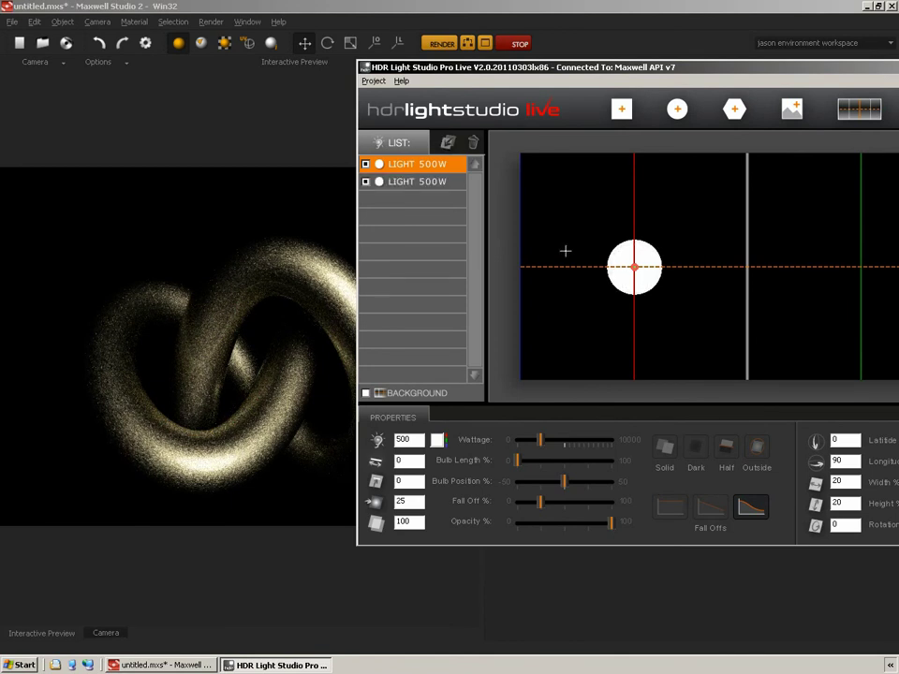
{"action": "left_click", "coordinate": [634, 265]}
{"action": "left_click_drag", "start_coordinate": [635, 265], "coordinate": [746, 188]}
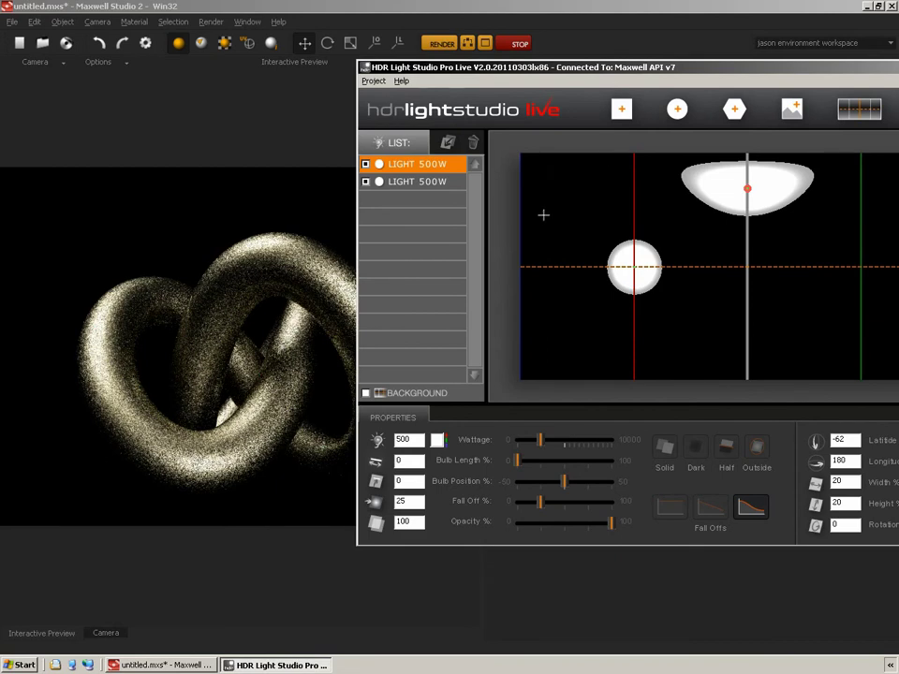
Set the wattage of the original round light on the red guide to 200.
{"action": "left_click", "coordinate": [426, 181]}
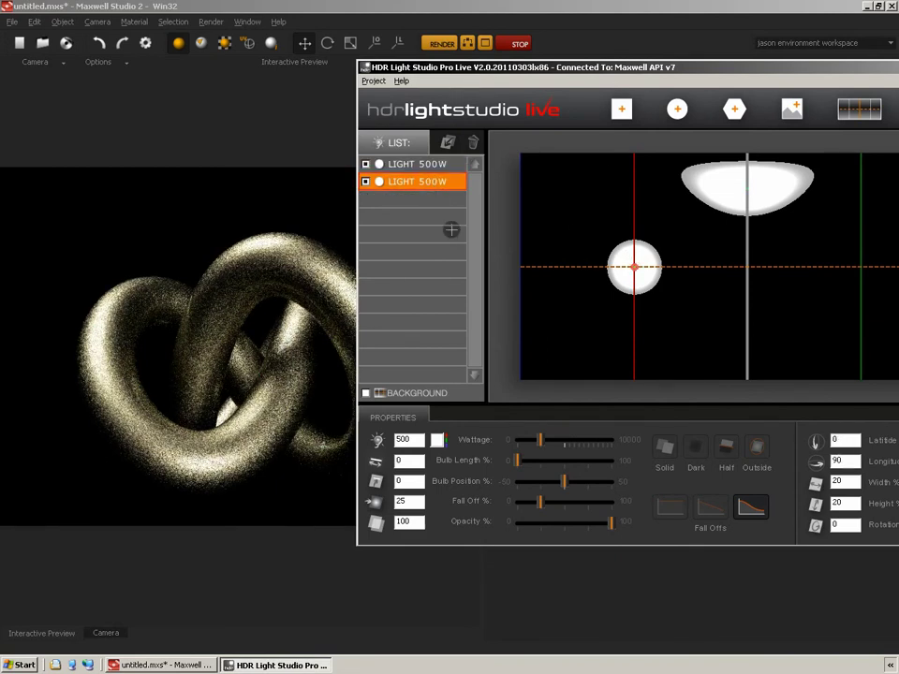
{"action": "double_click", "coordinate": [408, 439]}
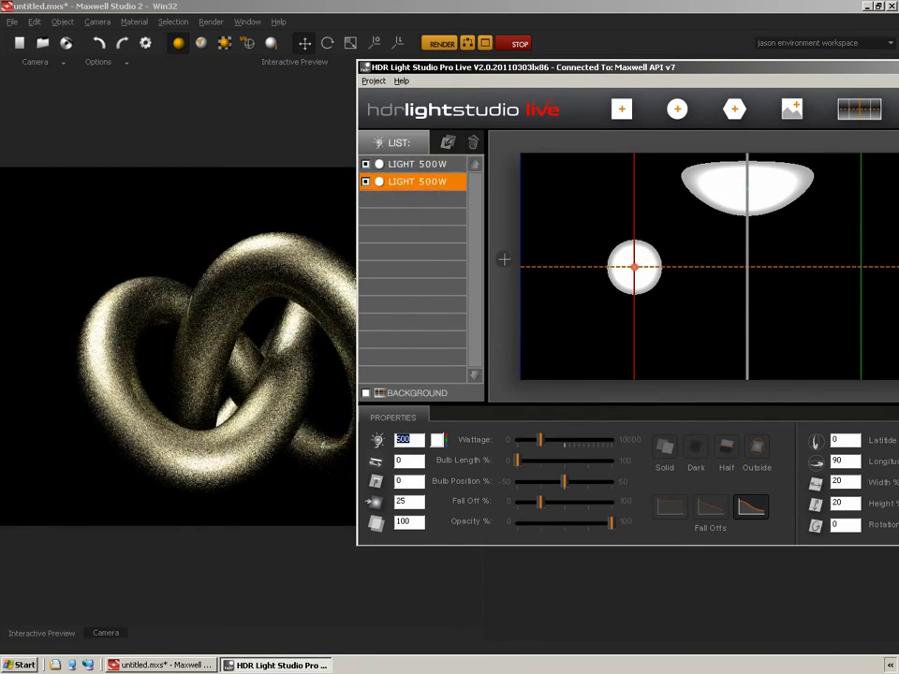
{"action": "type", "text": "200"}
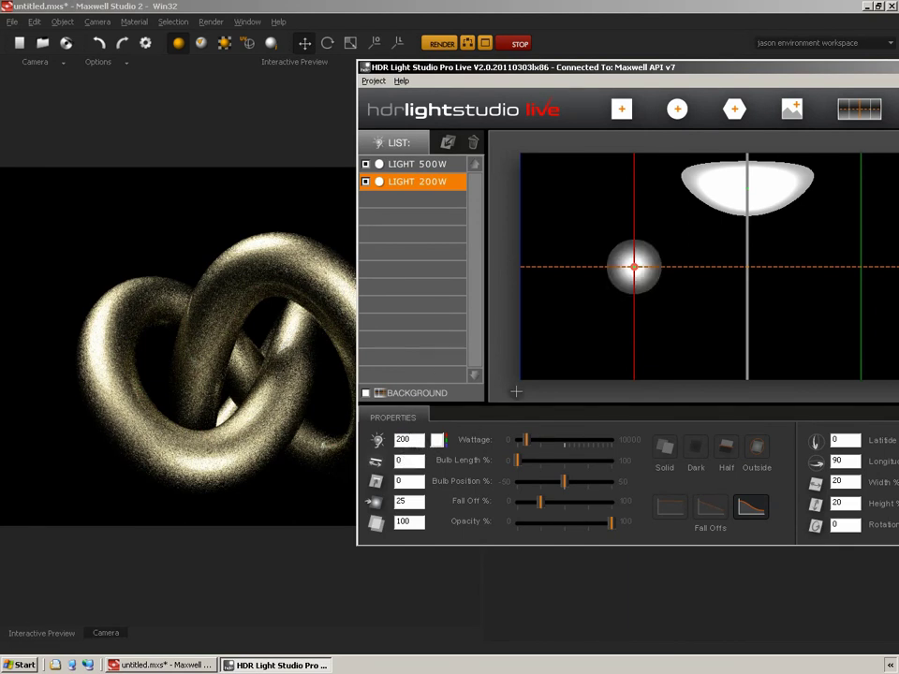
Duplicate the 200 W round light and place the copy near the horizon at about latitude 1, longitude 180.
{"action": "left_click", "coordinate": [447, 142]}
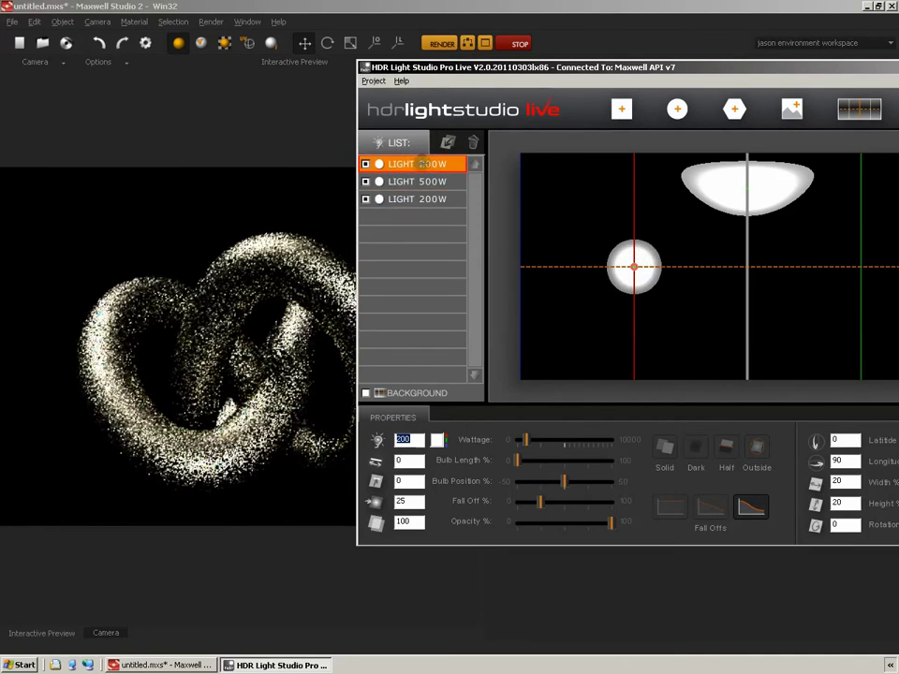
{"action": "left_click", "coordinate": [644, 268]}
{"action": "left_click", "coordinate": [746, 273]}
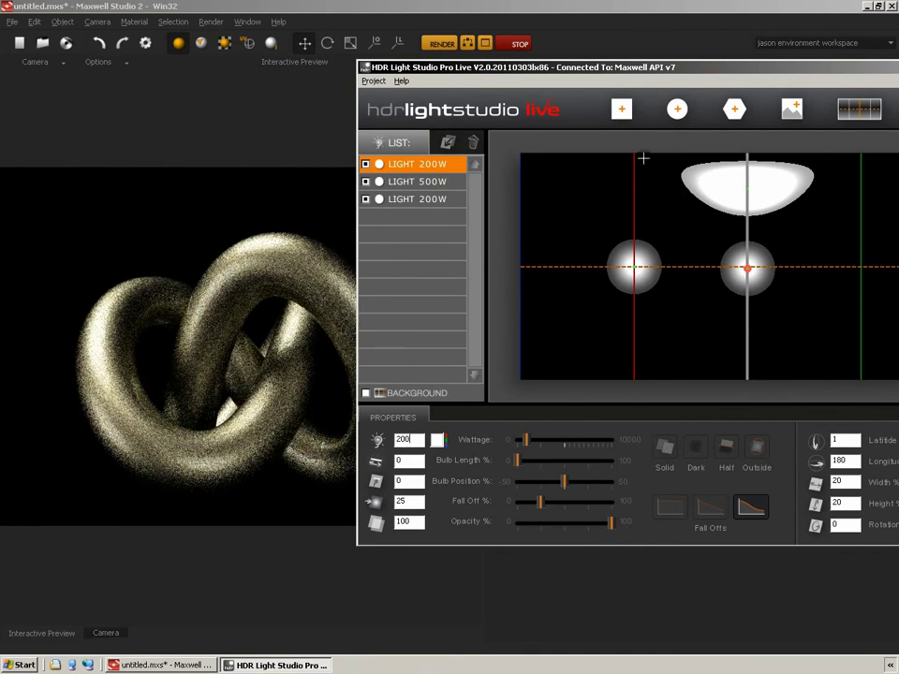
Add a hexagonal light near the green guide at about latitude 2, longitude 268, and set its wattage to 60.
{"action": "left_click_drag", "start_coordinate": [676, 65], "coordinate": [536, 52]}
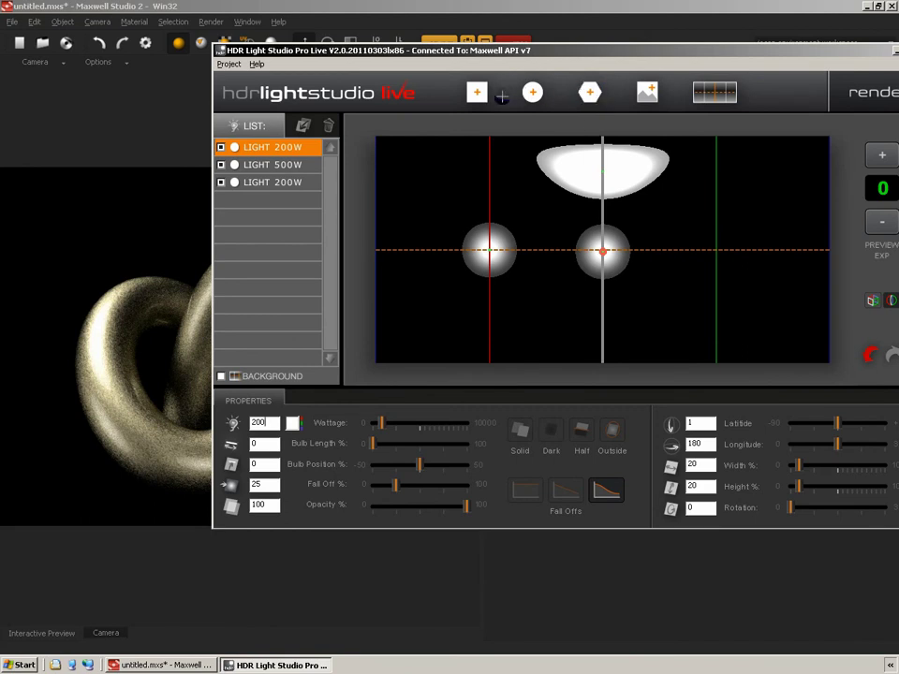
{"action": "left_click", "coordinate": [590, 94]}
{"action": "left_click_drag", "start_coordinate": [602, 250], "coordinate": [713, 252]}
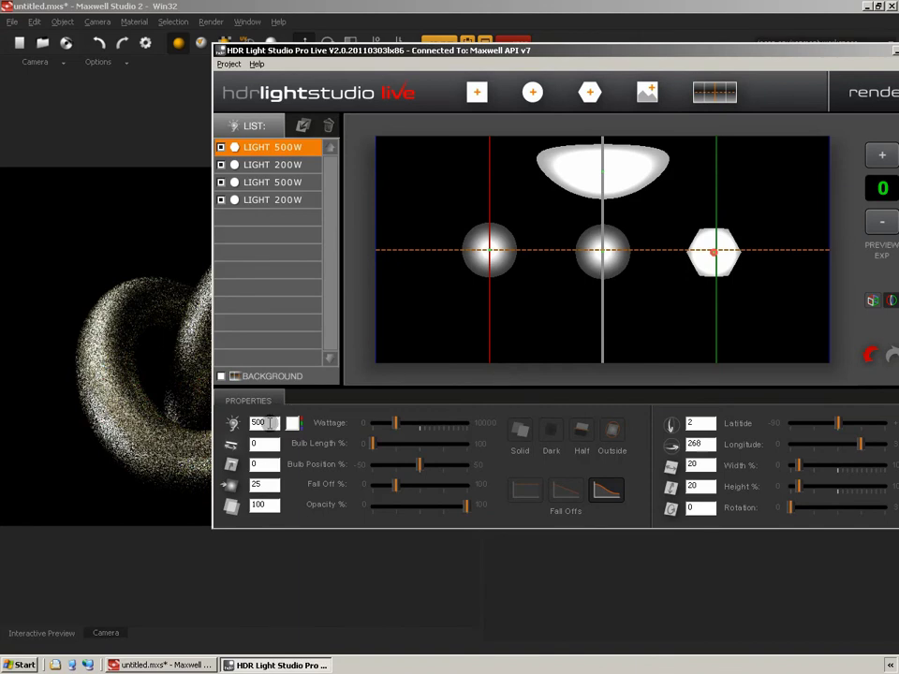
{"action": "type", "text": "60"}
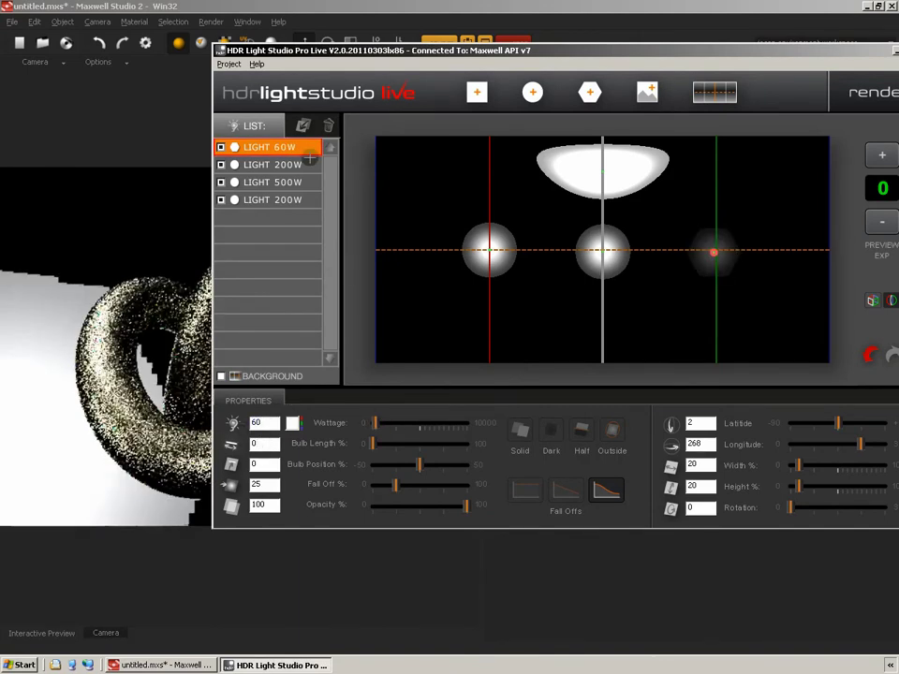
Place a copy of the 60 W hexagonal light at about latitude -49, longitude 284, and delete it, undoing and redoing the deletion.
{"action": "left_click", "coordinate": [304, 128]}
{"action": "left_click_drag", "start_coordinate": [713, 251], "coordinate": [734, 188]}
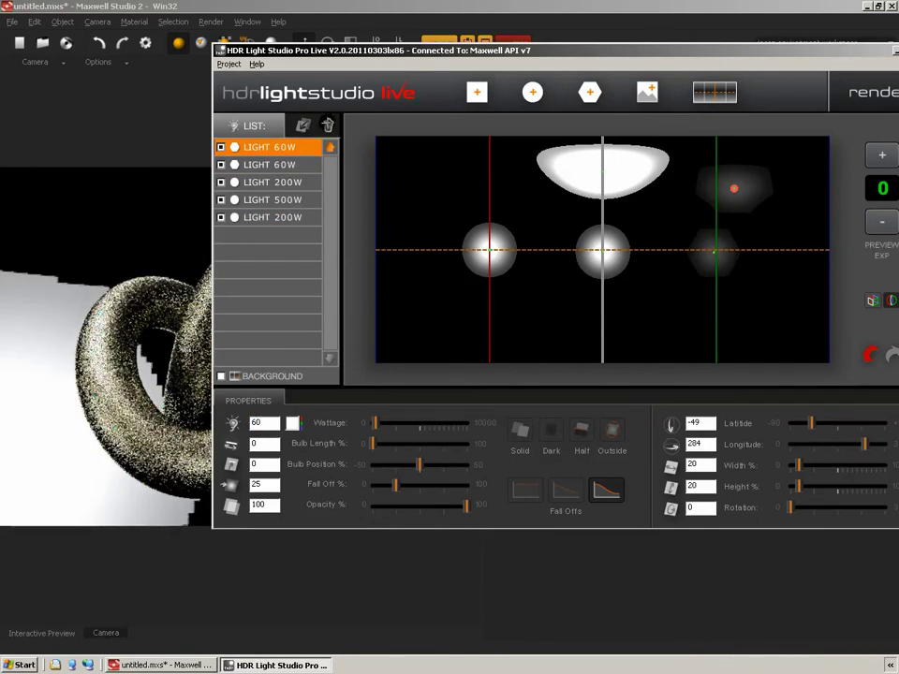
{"action": "key", "text": "Delete"}
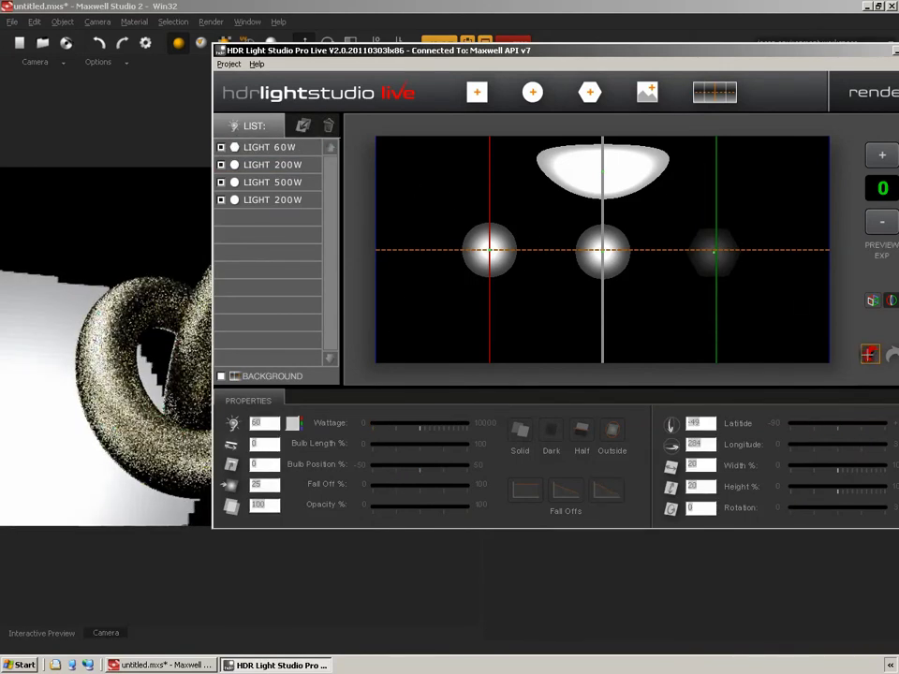
{"action": "key", "text": "ctrl+z"}
{"action": "key", "text": "Delete"}
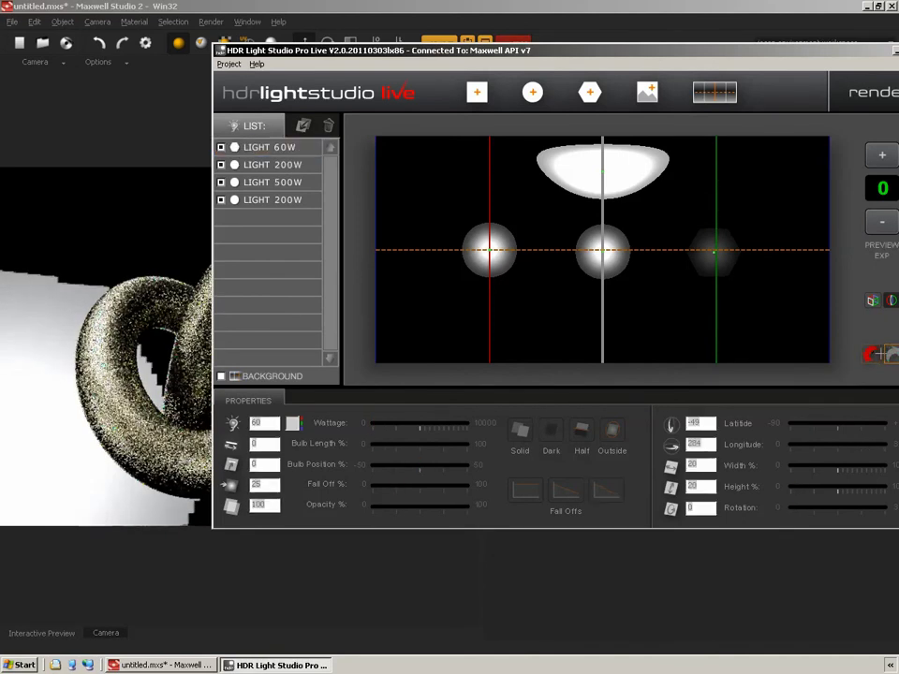